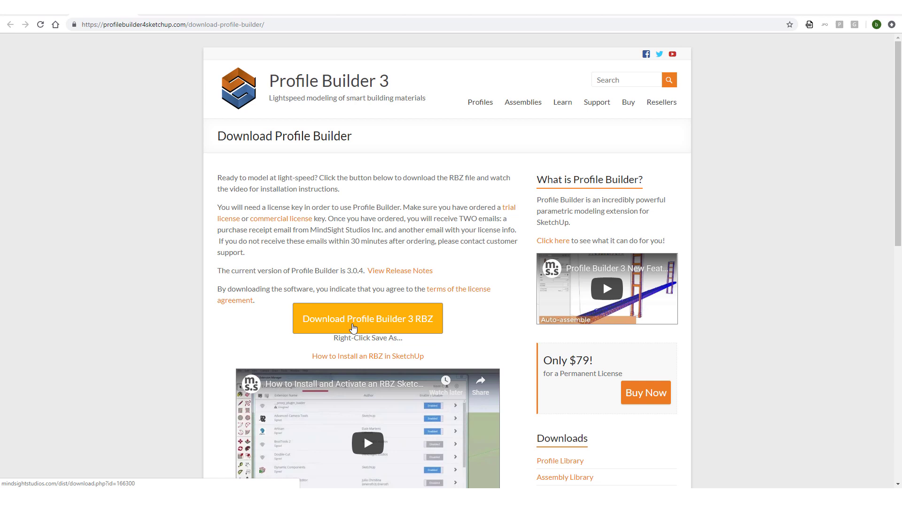
Step: Save the Profile Builder 3 RBZ download link (ProfileBuilder-v3.0.4) to disk with Save link as
{"action": "right_click", "coordinate": [345, 319]}
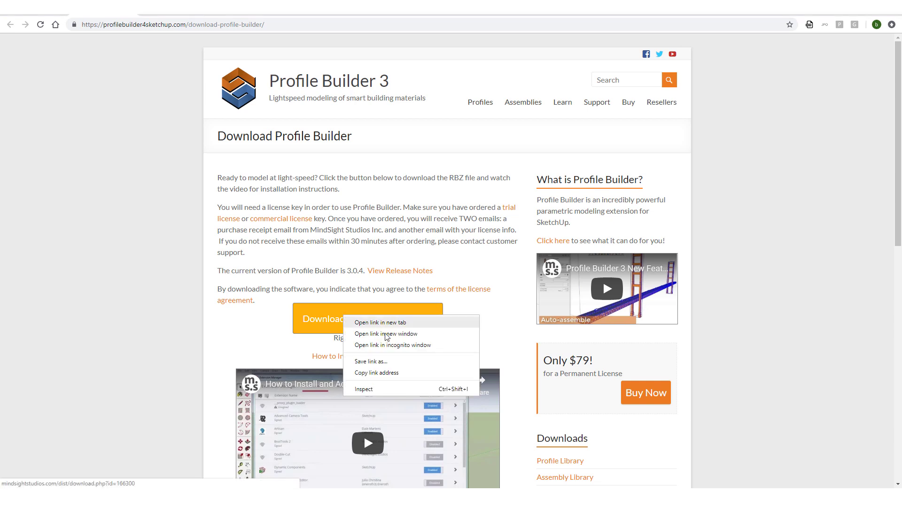
{"action": "left_click", "coordinate": [396, 362]}
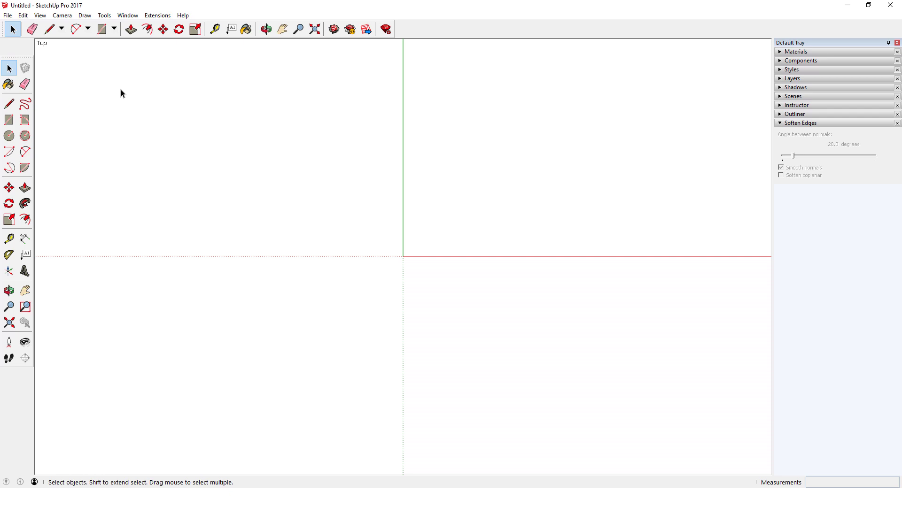
{"action": "left_click", "coordinate": [127, 15]}
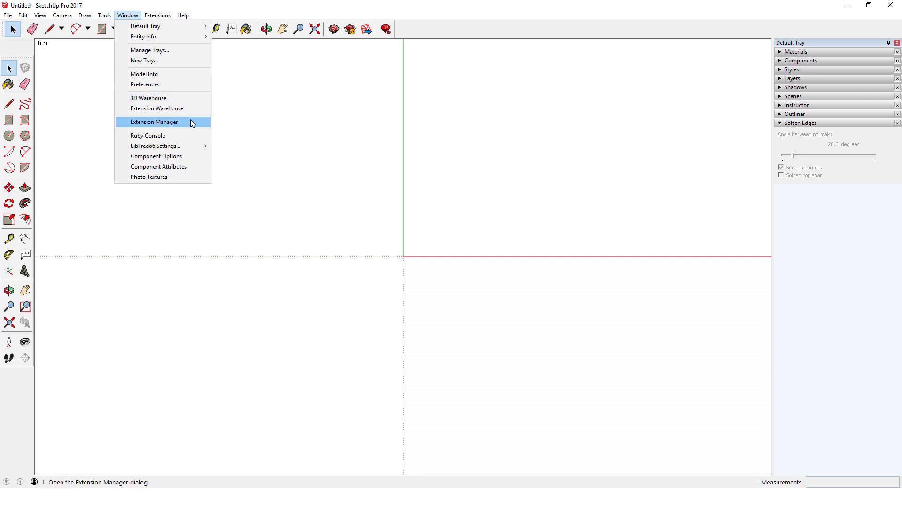
{"action": "left_click", "coordinate": [238, 118]}
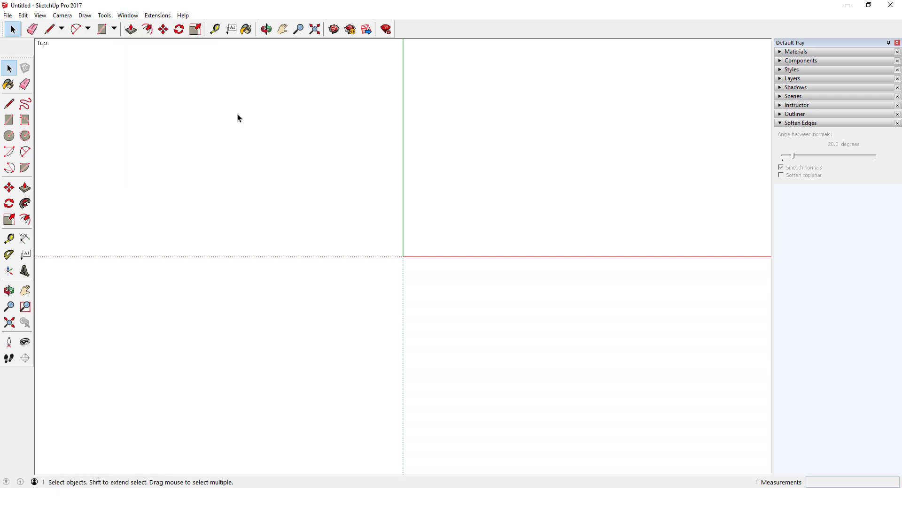
Step: Install ProfileBuilder-v3.0.4 from the Downloads folder through the Extension Manager
{"action": "left_click", "coordinate": [386, 29]}
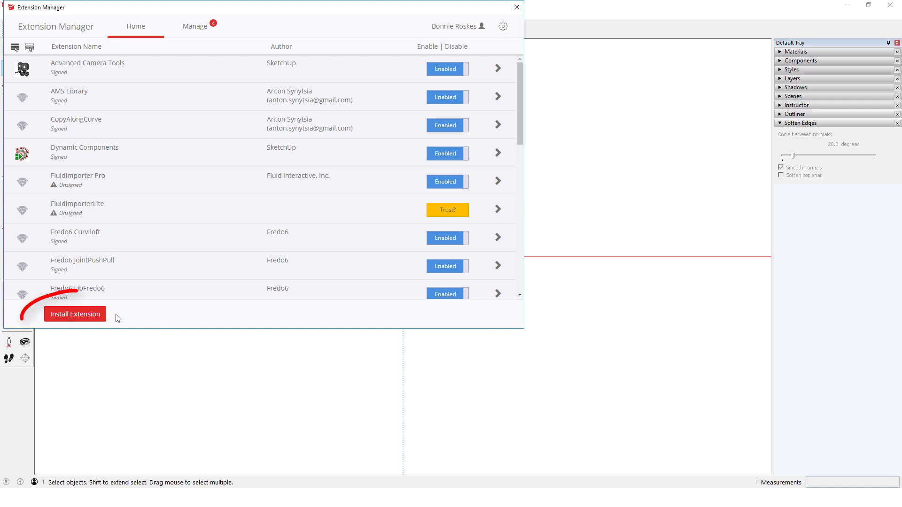
{"action": "left_click", "coordinate": [100, 319]}
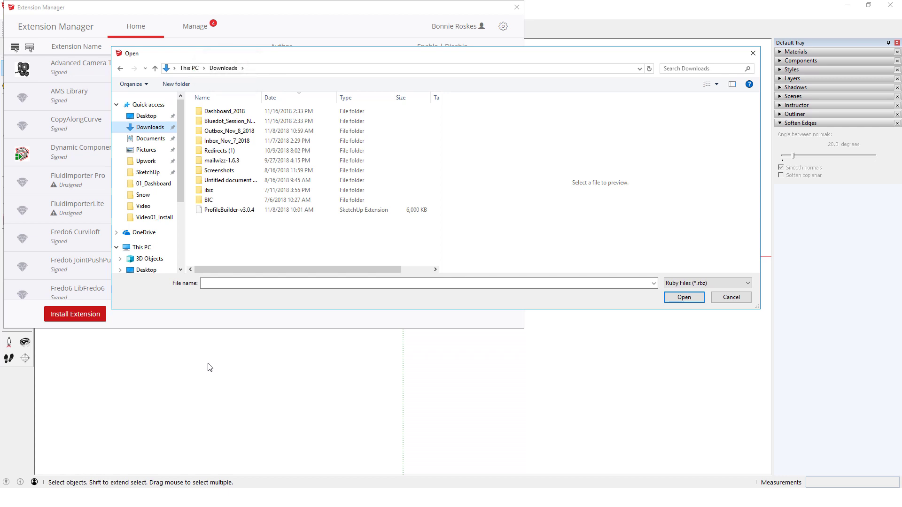
{"action": "left_click", "coordinate": [229, 210]}
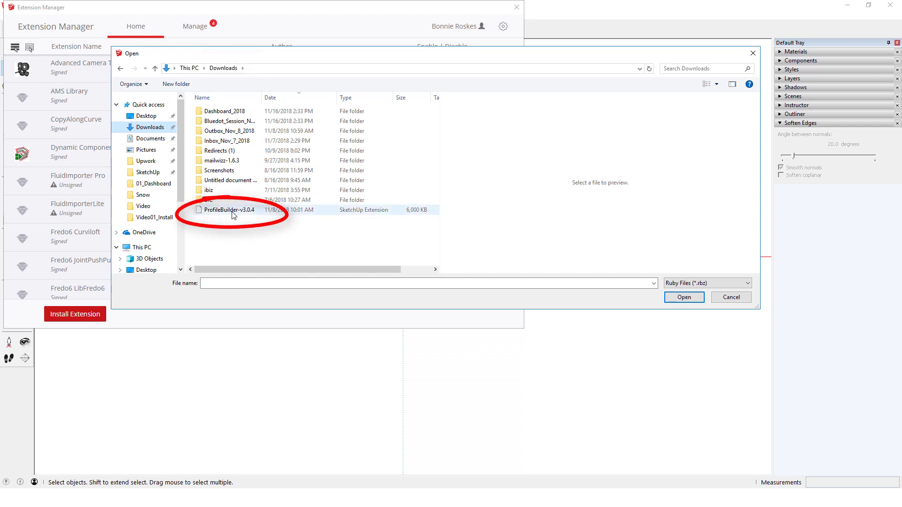
{"action": "left_click", "coordinate": [684, 298]}
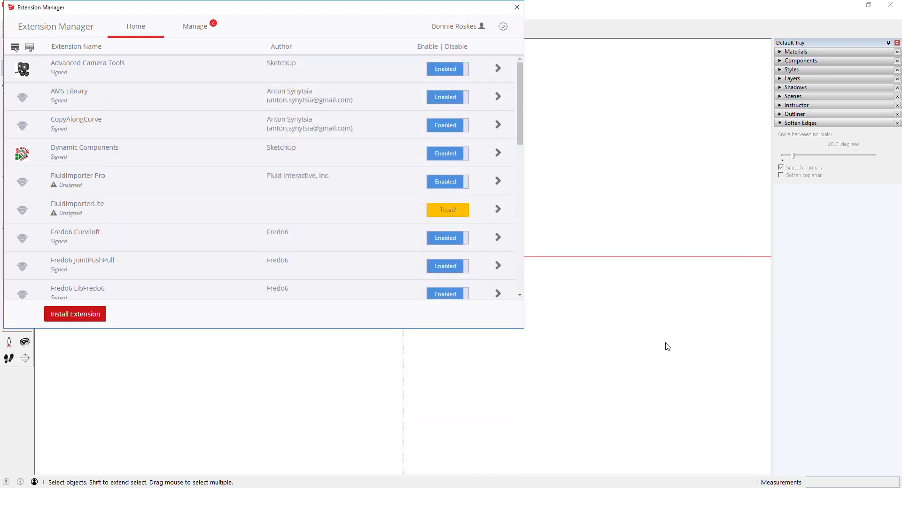
{"action": "left_click_drag", "start_coordinate": [520, 84], "coordinate": [522, 219]}
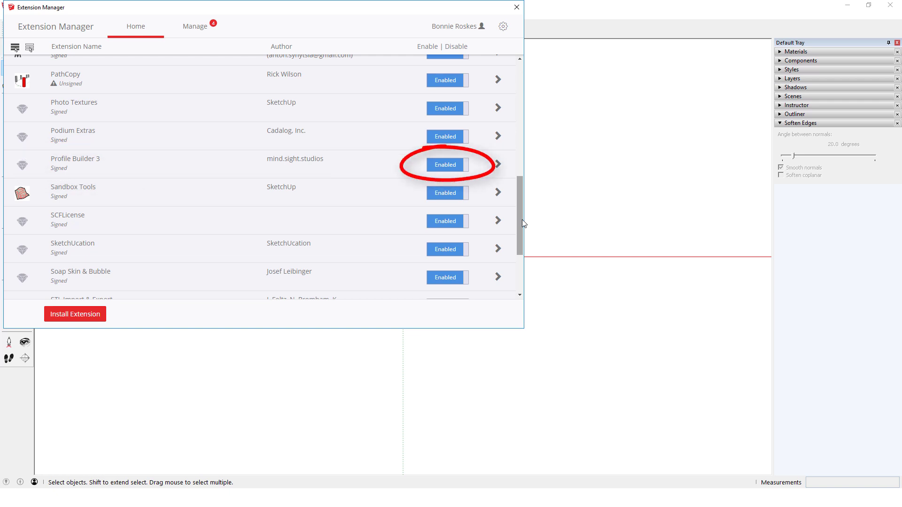
Step: Toggle Profile Builder 3 off and back to Enabled, then close the Extension Manager
{"action": "left_click", "coordinate": [445, 165]}
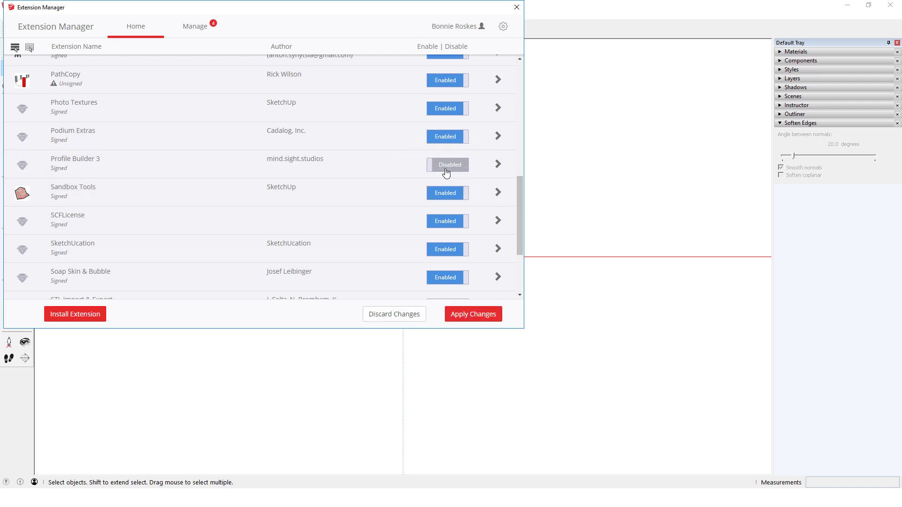
{"action": "left_click", "coordinate": [446, 170]}
{"action": "left_click", "coordinate": [519, 11]}
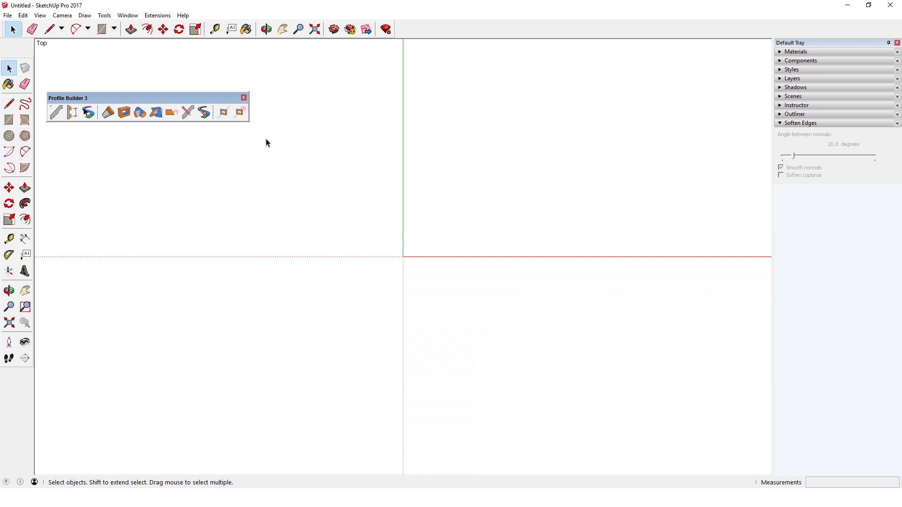
{"action": "left_click", "coordinate": [157, 15]}
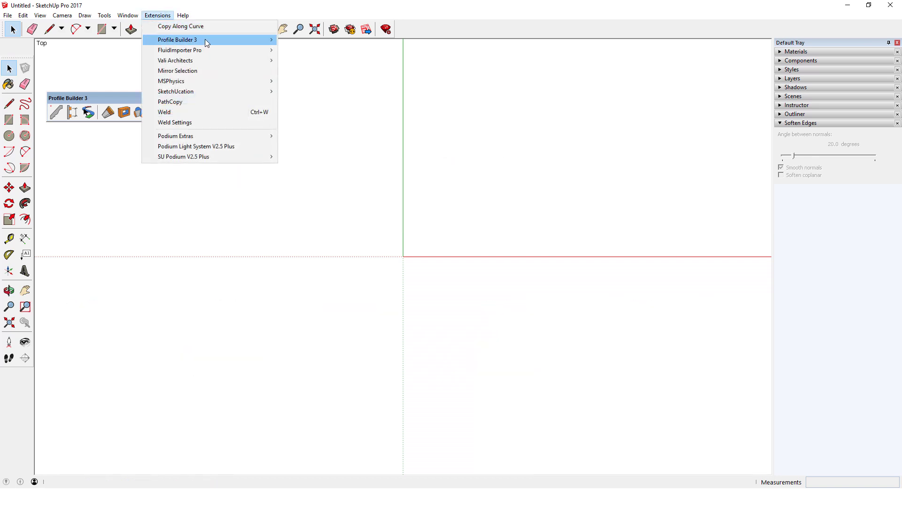
{"action": "mouse_move", "coordinate": [178, 40]}
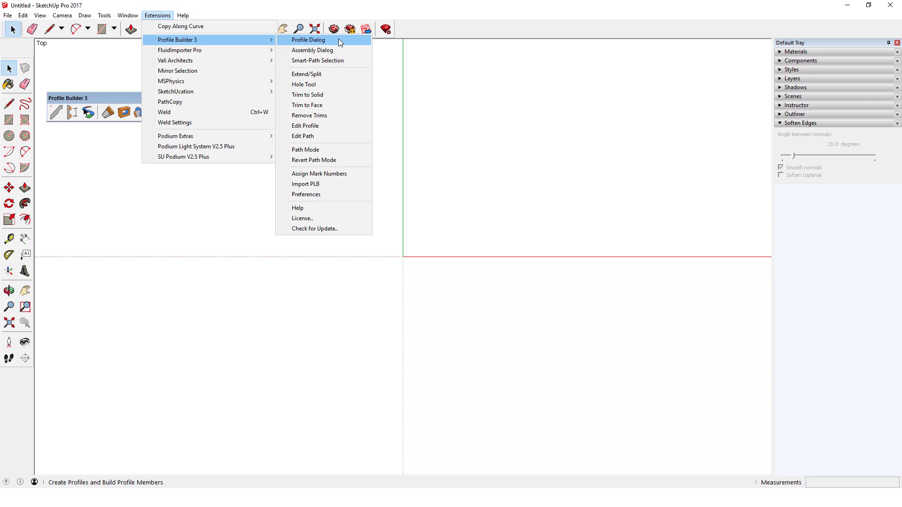
{"action": "left_click", "coordinate": [423, 71]}
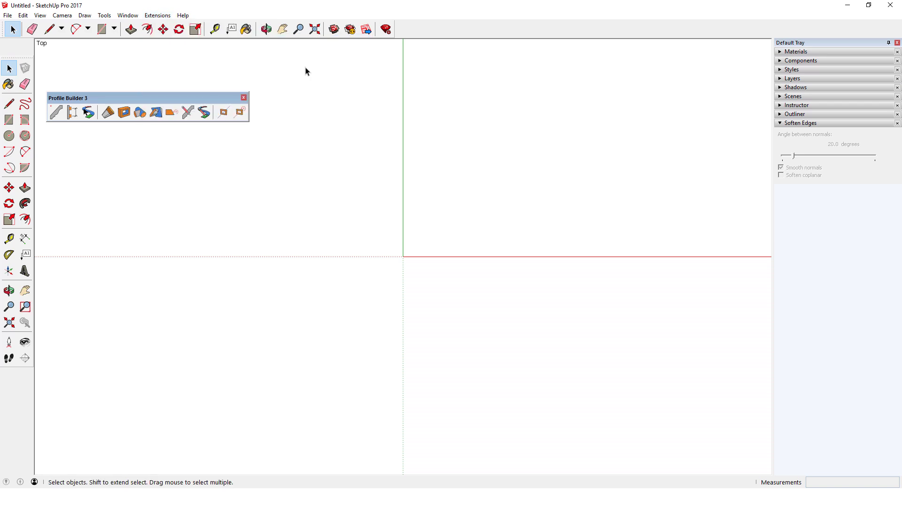
Step: Add and activate a Profile Builder 3 license with the pasted key, then close License Manager
{"action": "left_click", "coordinate": [157, 15]}
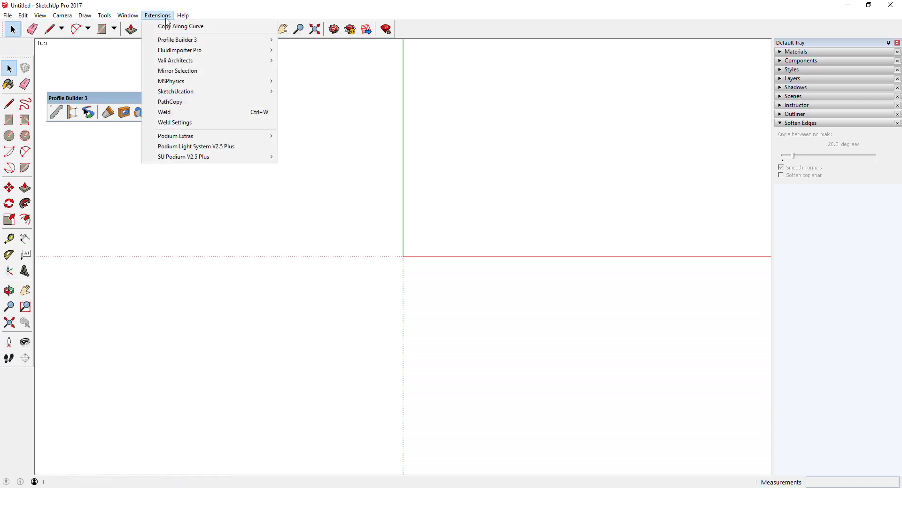
{"action": "mouse_move", "coordinate": [177, 40]}
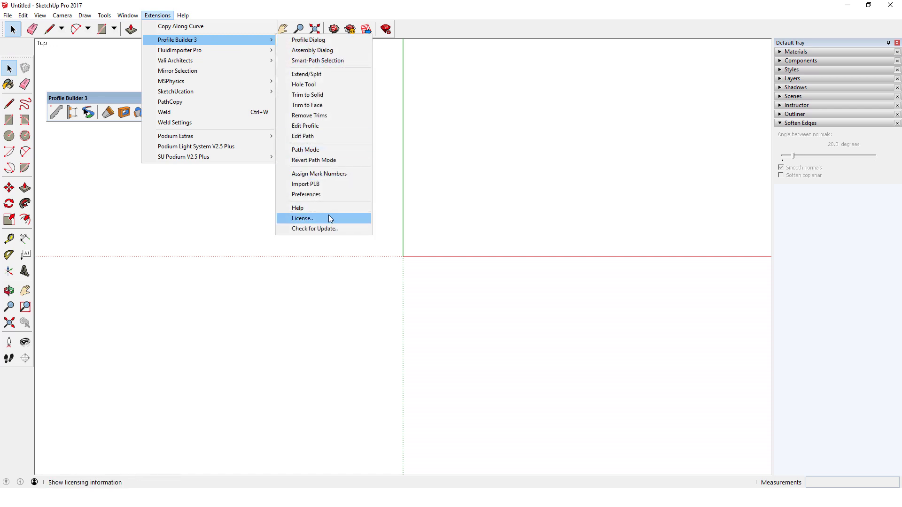
{"action": "left_click", "coordinate": [329, 217]}
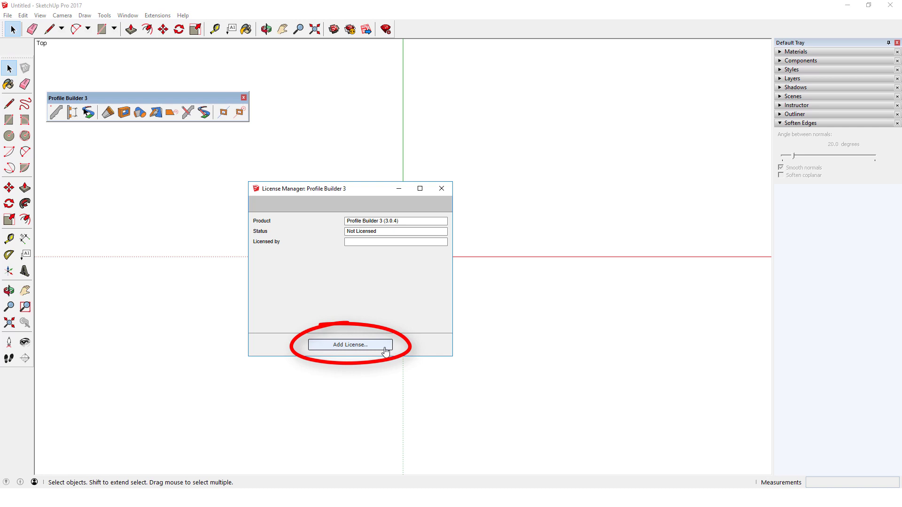
{"action": "left_click", "coordinate": [386, 350]}
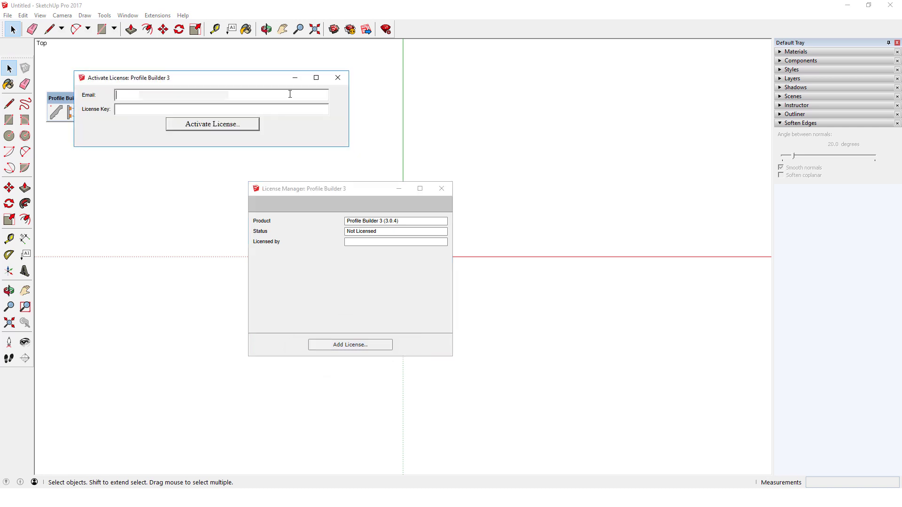
{"action": "type", "text": "bonnier"}
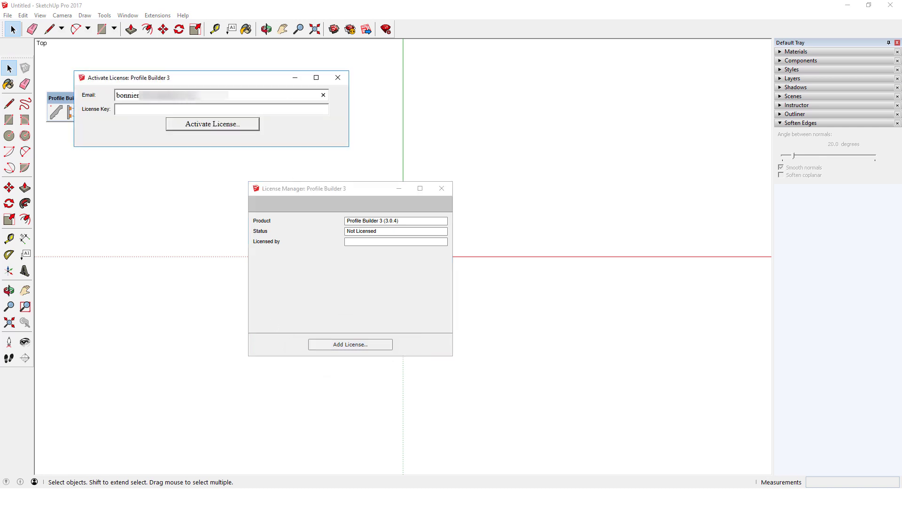
{"action": "left_click", "coordinate": [252, 112]}
{"action": "key", "text": "ctrl+v"}
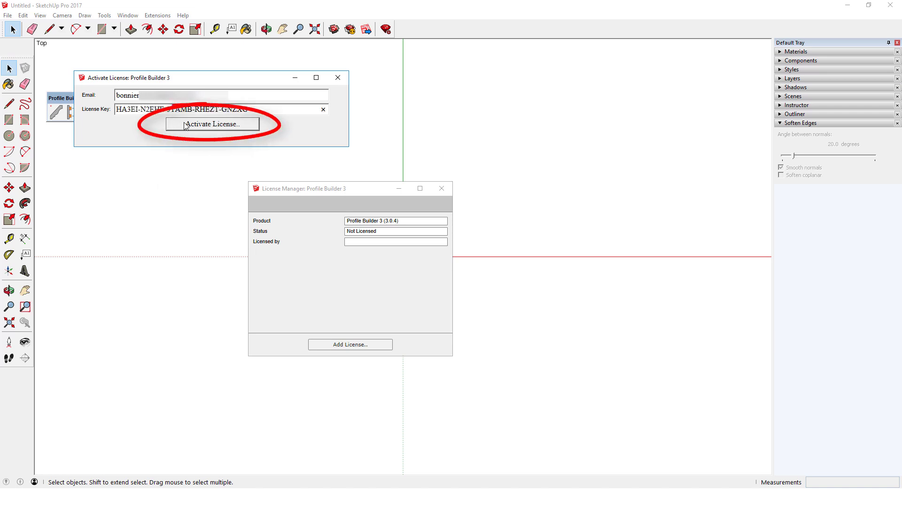
{"action": "left_click", "coordinate": [186, 126]}
{"action": "left_click", "coordinate": [261, 135]}
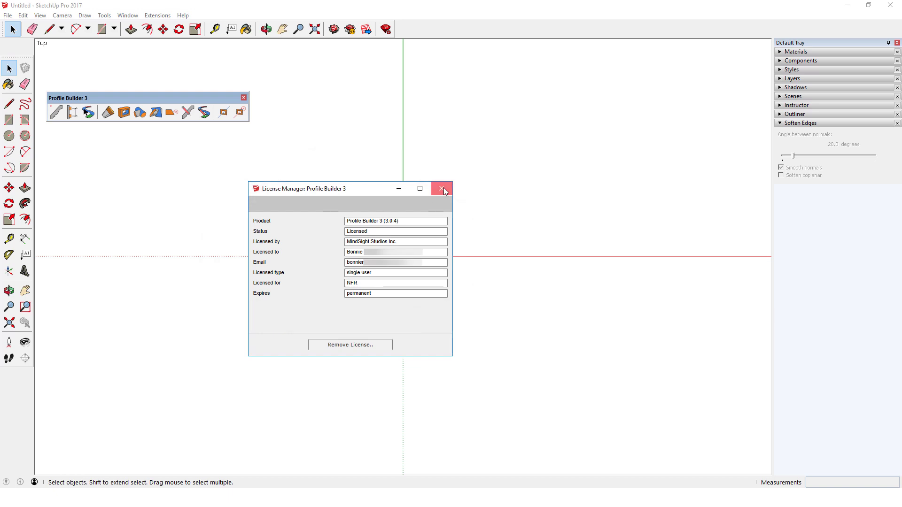
{"action": "left_click", "coordinate": [442, 188]}
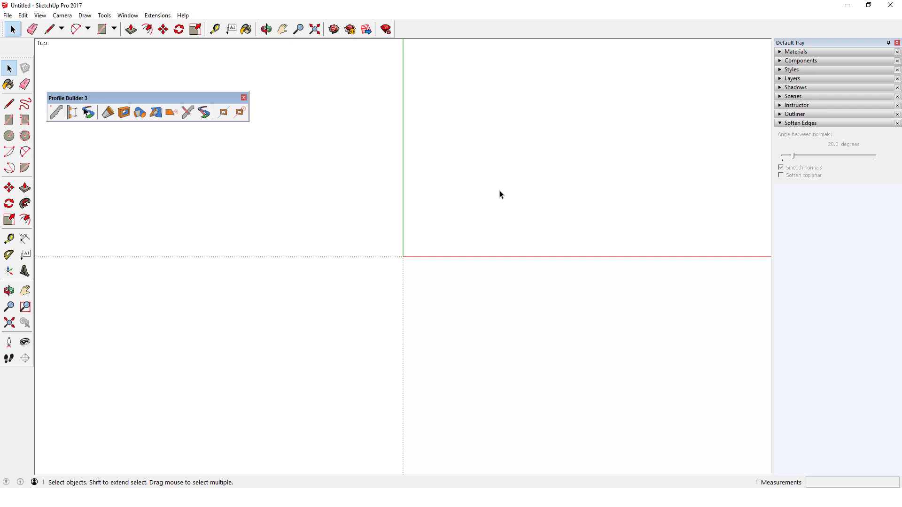
{"action": "left_click", "coordinate": [158, 14]}
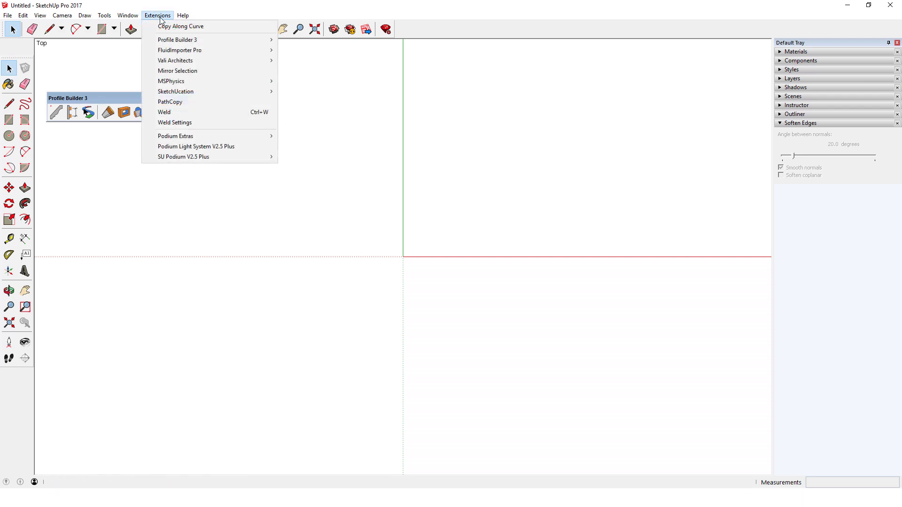
{"action": "mouse_move", "coordinate": [177, 40]}
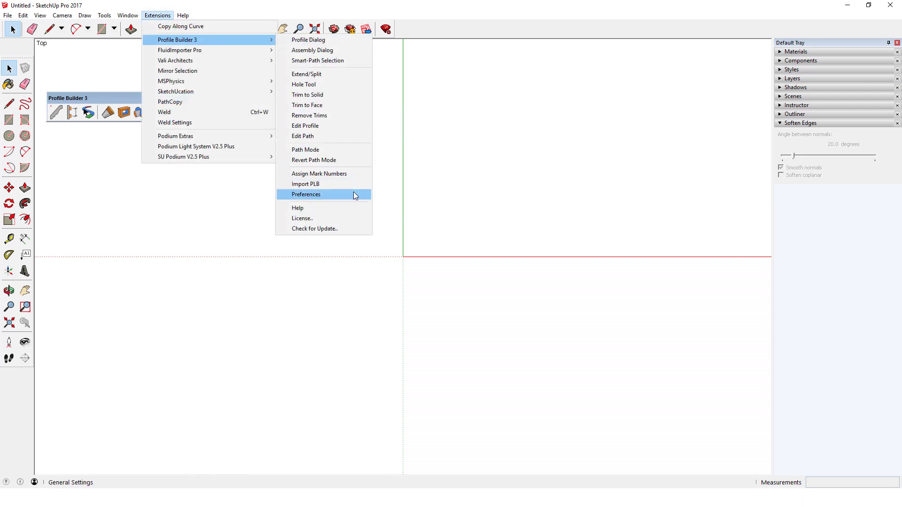
{"action": "left_click", "coordinate": [353, 192]}
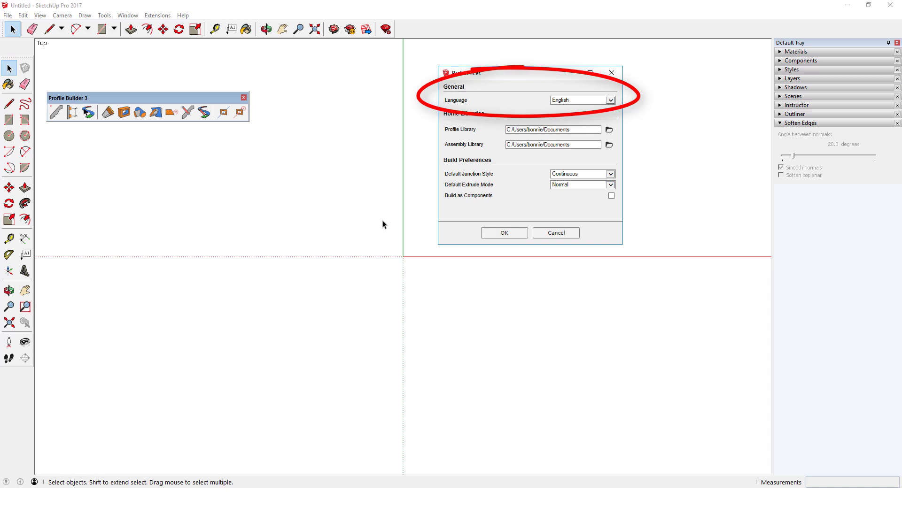
{"action": "left_click", "coordinate": [610, 100]}
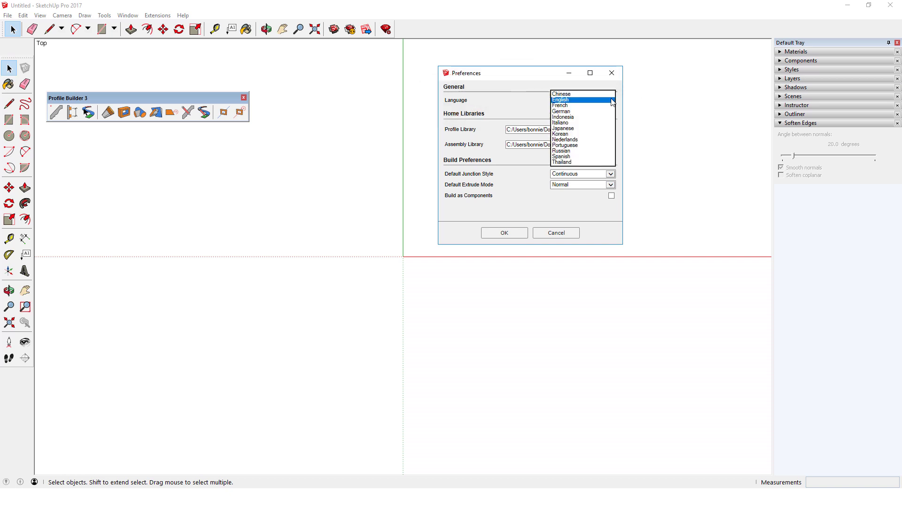
{"action": "left_click", "coordinate": [610, 100]}
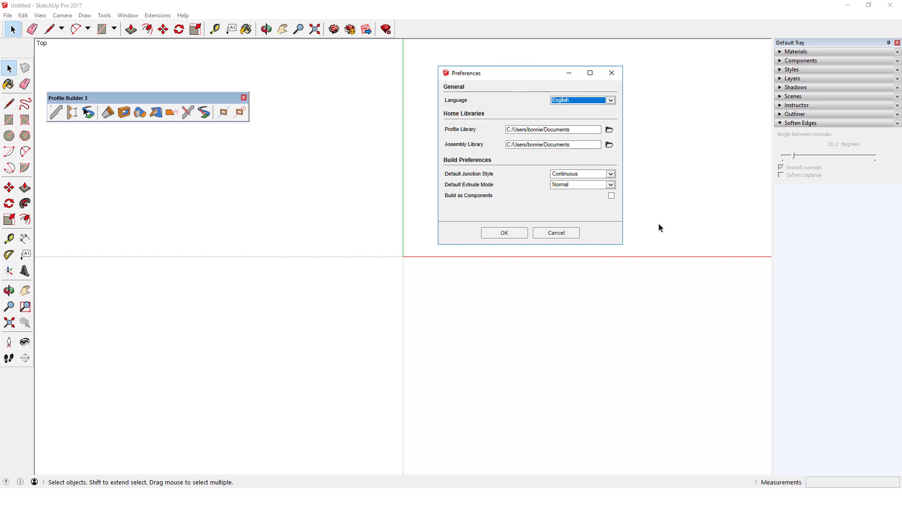
{"action": "left_click", "coordinate": [557, 233]}
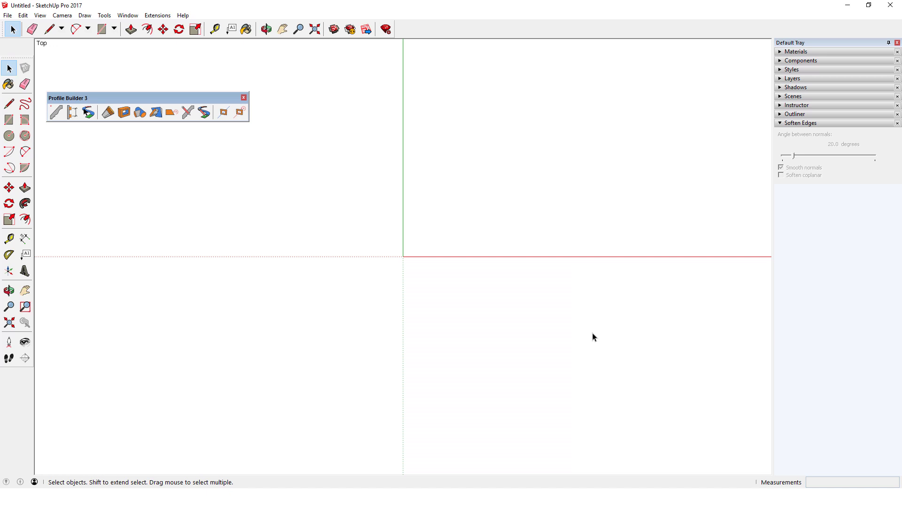